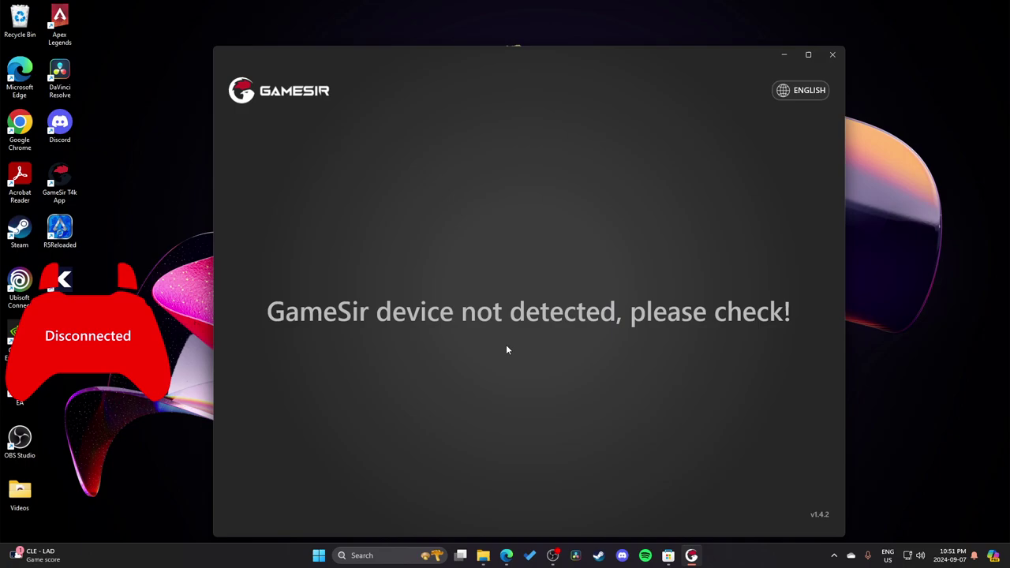
- Select Profile 1 and open its configuration on the Sticks settings
{"action": "left_click", "coordinate": [530, 386]}
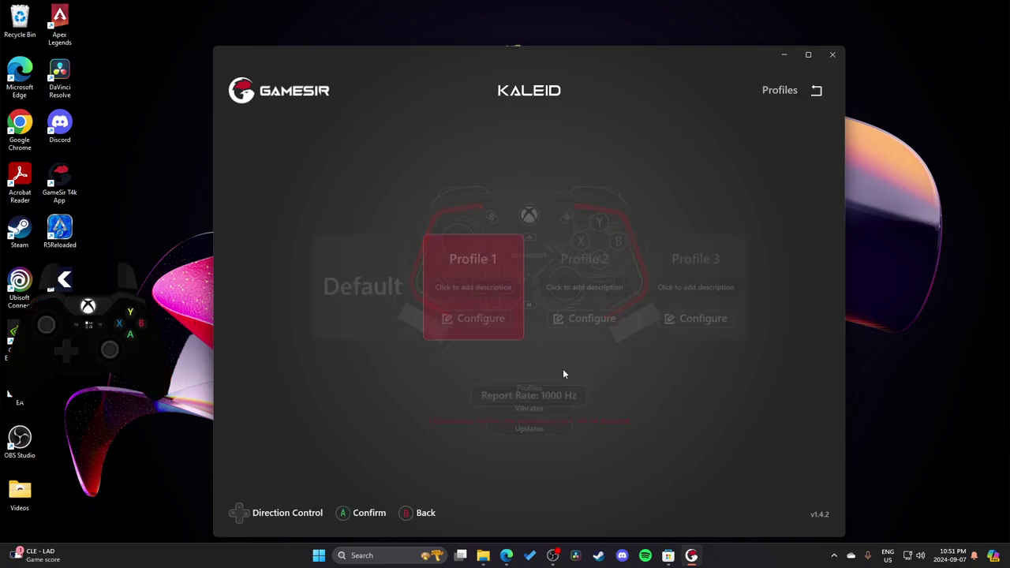
{"action": "left_click", "coordinate": [466, 318]}
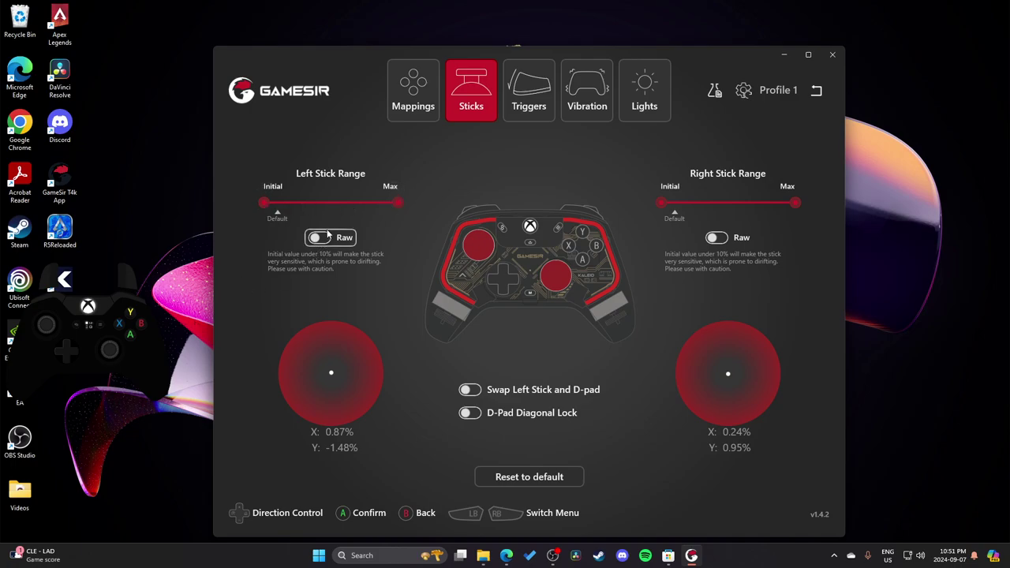
- Set the left stick range maximum to 100 and enable Raw mode for the right stick
{"action": "left_click", "coordinate": [397, 206]}
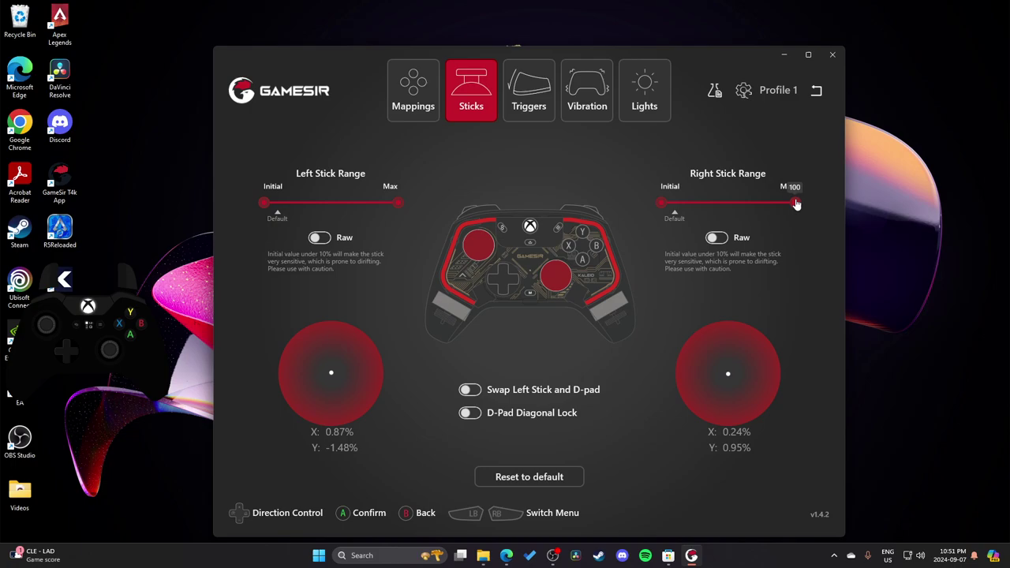
{"action": "left_click", "coordinate": [717, 237]}
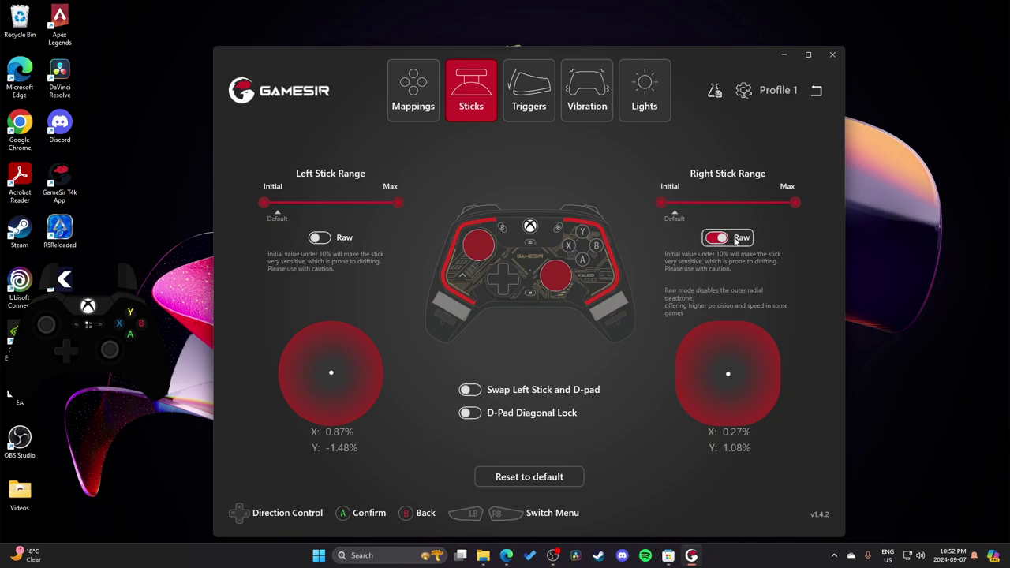
{"action": "left_click", "coordinate": [746, 238]}
{"action": "left_click", "coordinate": [750, 238]}
{"action": "mouse_move", "coordinate": [795, 207]}
{"action": "left_click", "coordinate": [717, 241]}
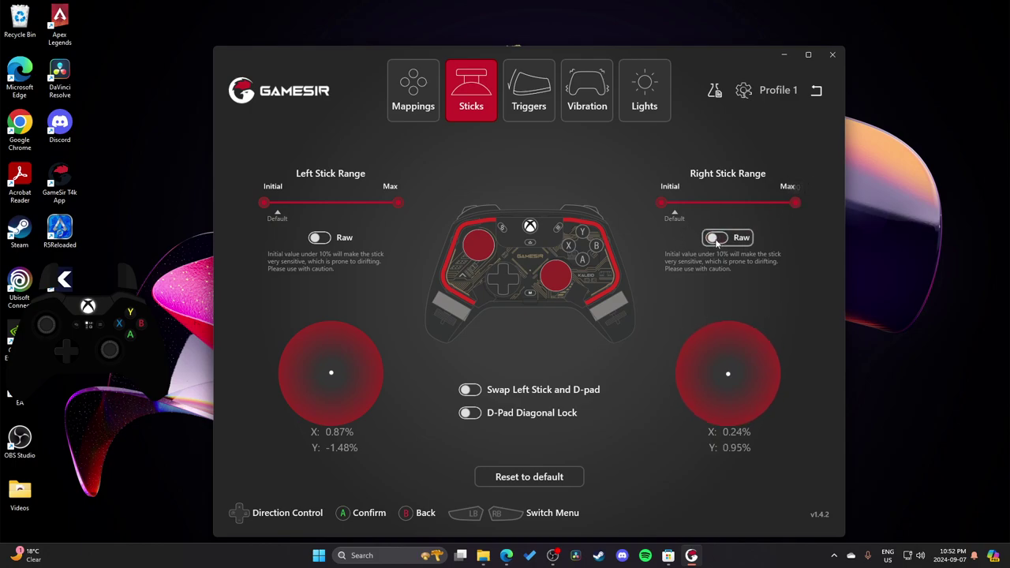
{"action": "mouse_move", "coordinate": [795, 204]}
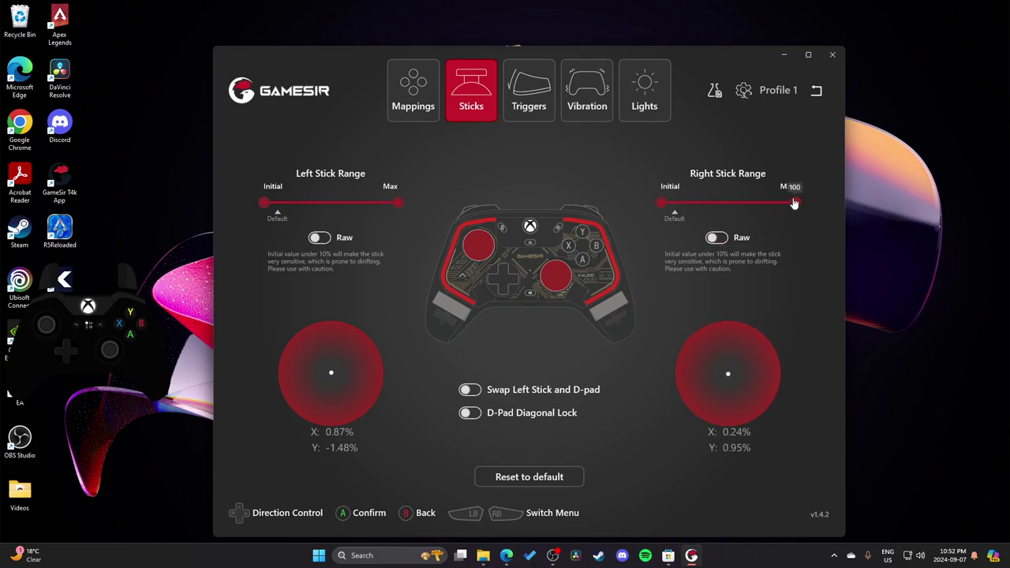
{"action": "left_click_drag", "start_coordinate": [795, 204], "coordinate": [797, 204]}
{"action": "mouse_move", "coordinate": [796, 208]}
{"action": "left_click_drag", "start_coordinate": [789, 205], "coordinate": [821, 202]}
{"action": "left_click", "coordinate": [717, 240]}
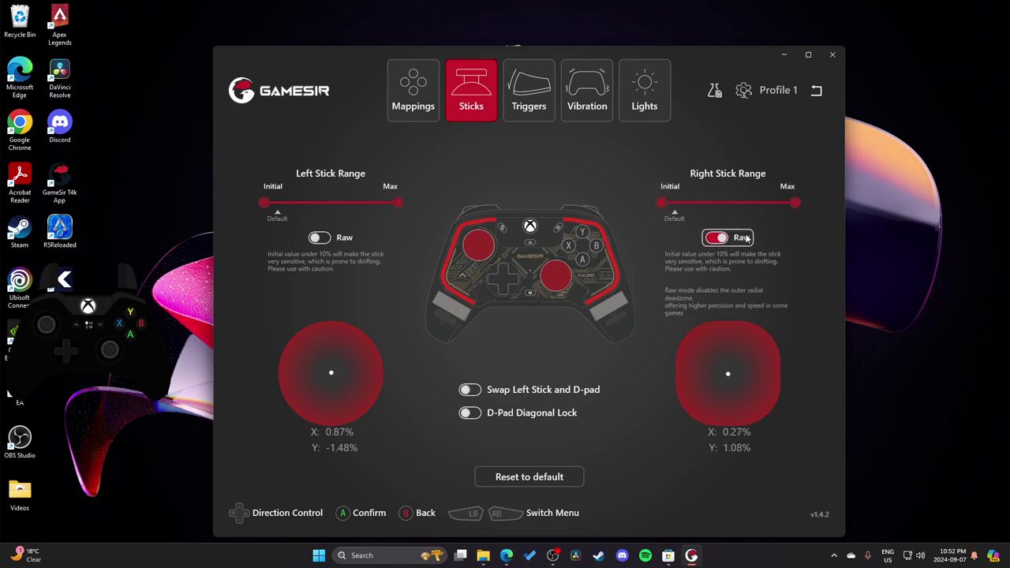
- Disable right-stick Raw mode and set its Initial to 3, then back to 0
{"action": "left_click", "coordinate": [717, 240]}
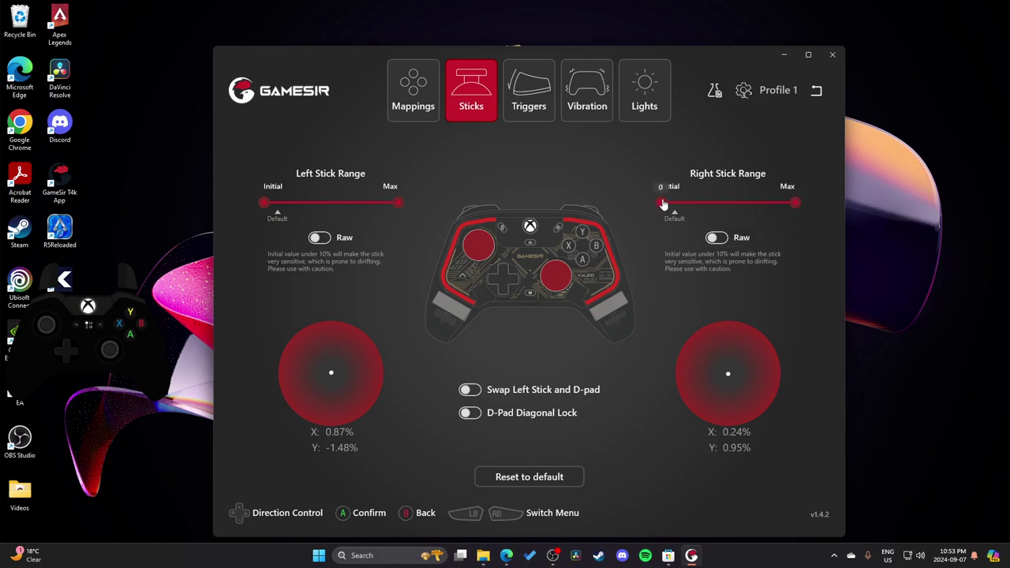
{"action": "mouse_move", "coordinate": [663, 206]}
{"action": "left_click_drag", "start_coordinate": [661, 203], "coordinate": [684, 206]}
{"action": "left_click_drag", "start_coordinate": [666, 203], "coordinate": [661, 203]}
{"action": "mouse_move", "coordinate": [666, 207]}
{"action": "mouse_move", "coordinate": [400, 210]}
- On the Triggers settings, toggle the left and right Hair Trigger switches, ending with both on
{"action": "left_click", "coordinate": [548, 79]}
{"action": "mouse_move", "coordinate": [278, 247]}
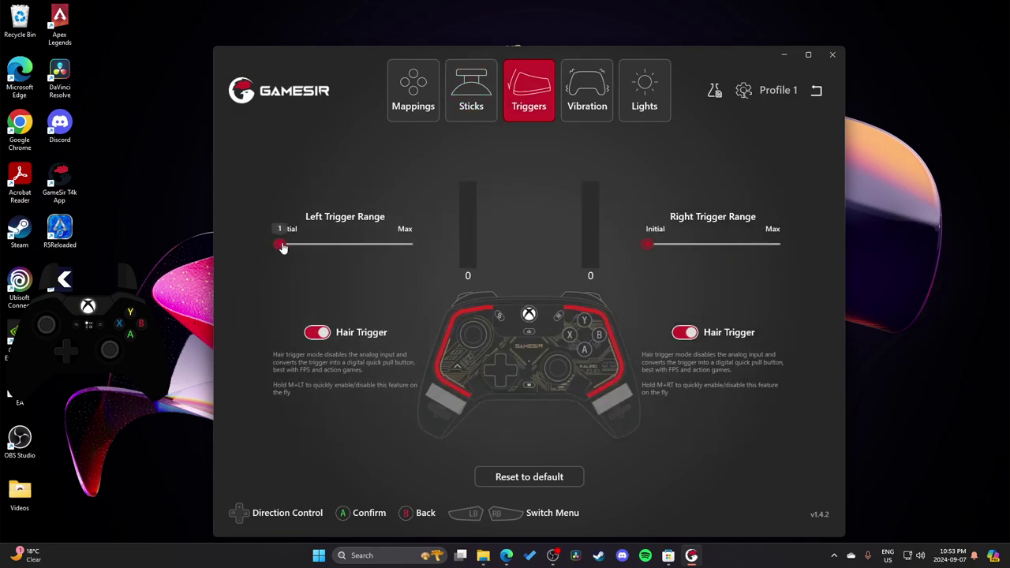
{"action": "left_click", "coordinate": [331, 332]}
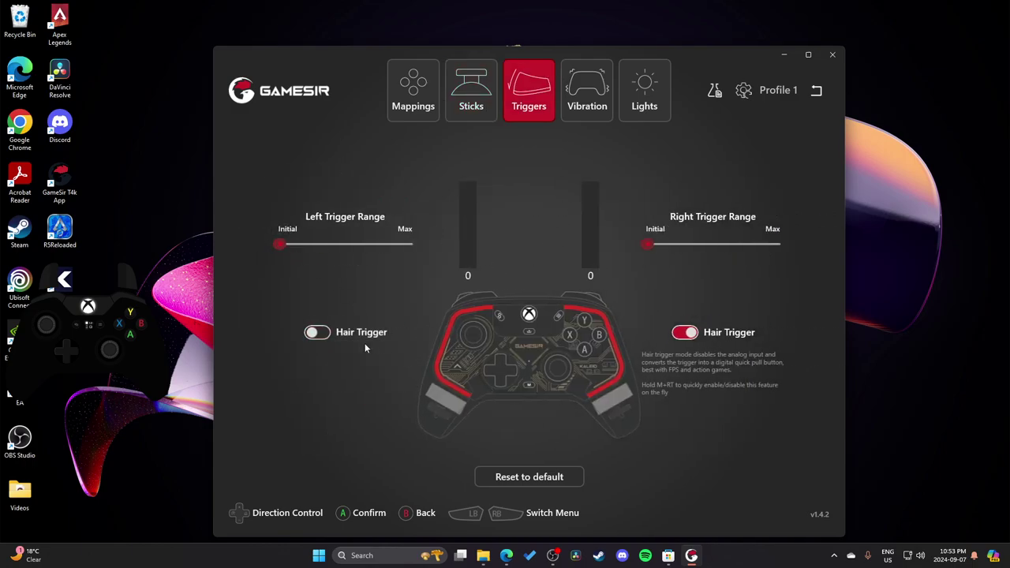
{"action": "left_click", "coordinate": [380, 332]}
{"action": "left_click", "coordinate": [692, 335]}
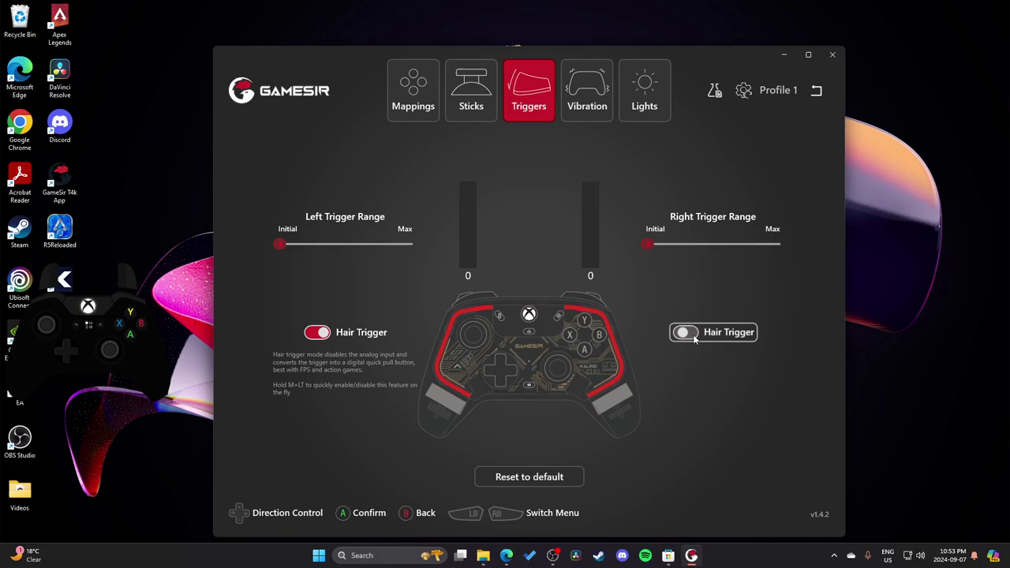
{"action": "left_click", "coordinate": [693, 337]}
{"action": "left_click", "coordinate": [390, 332]}
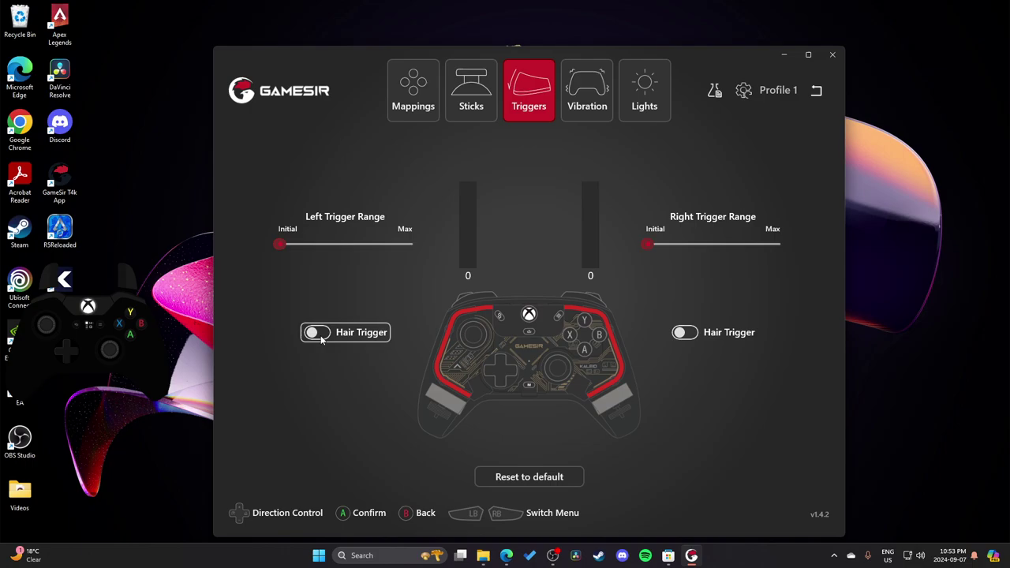
{"action": "left_click", "coordinate": [376, 332]}
{"action": "left_click", "coordinate": [702, 333]}
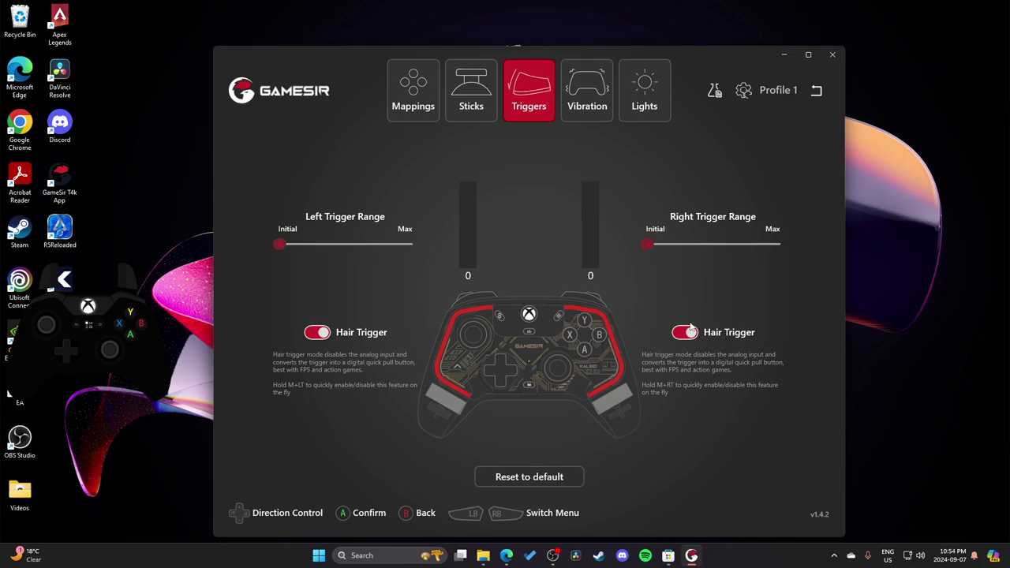
{"action": "mouse_move", "coordinate": [643, 245]}
- Turn off both Hair Triggers and set the left trigger's Initial value to 0
{"action": "left_click", "coordinate": [685, 333]}
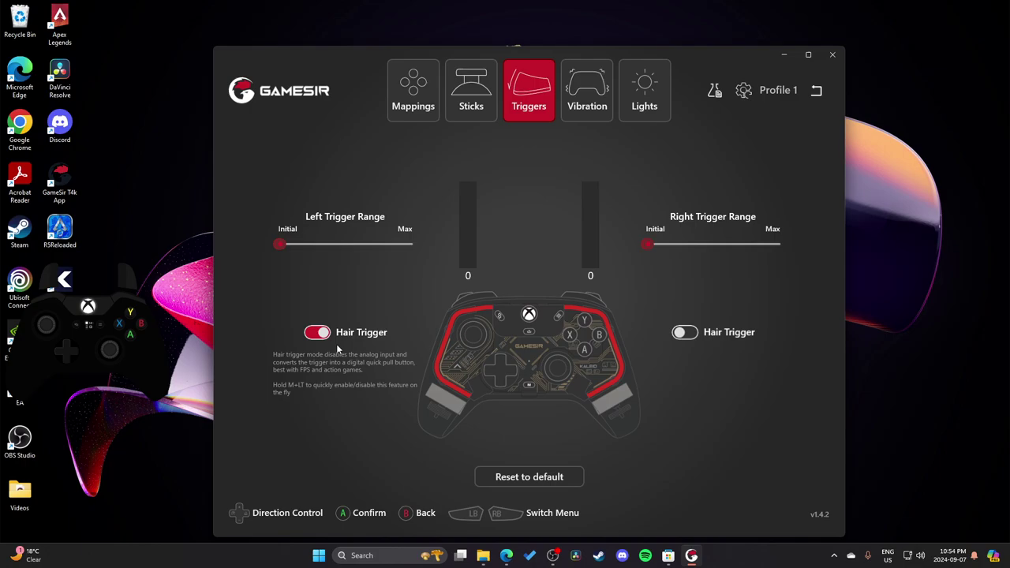
{"action": "left_click", "coordinate": [316, 333]}
{"action": "left_click_drag", "start_coordinate": [277, 246], "coordinate": [276, 247]}
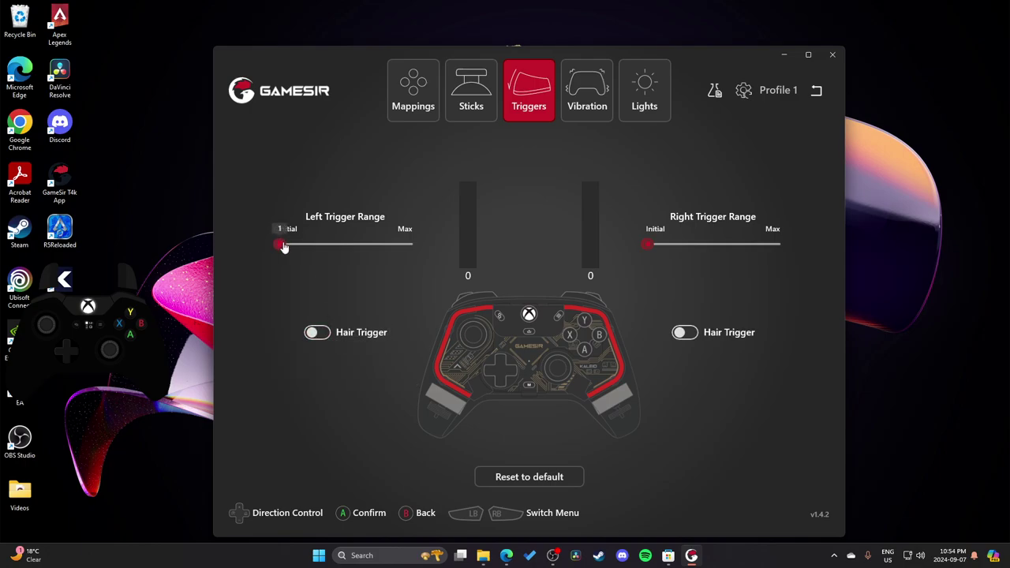
{"action": "left_click_drag", "start_coordinate": [283, 247], "coordinate": [431, 251]}
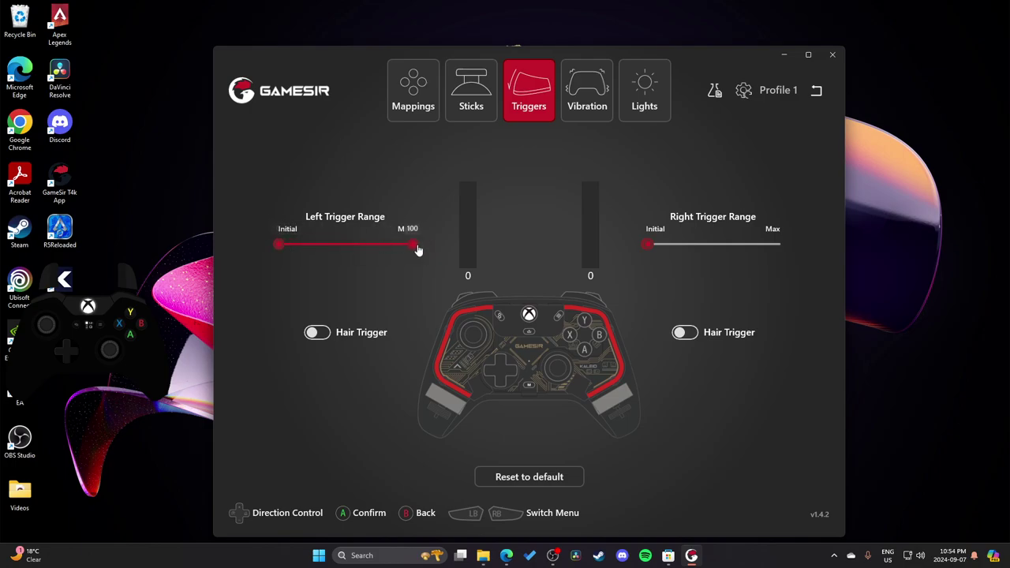
- Lower the left trigger range maximum to 15, then to 13
{"action": "left_click_drag", "start_coordinate": [413, 245], "coordinate": [300, 260]}
{"action": "mouse_move", "coordinate": [300, 246]}
{"action": "left_mouse_down"}
{"action": "mouse_move", "coordinate": [277, 248]}
{"action": "mouse_move", "coordinate": [294, 253]}
{"action": "mouse_move", "coordinate": [282, 251]}
{"action": "mouse_move", "coordinate": [294, 232]}
{"action": "left_mouse_up"}
{"action": "left_click_drag", "start_coordinate": [650, 248], "coordinate": [388, 326]}
{"action": "left_click_drag", "start_coordinate": [284, 248], "coordinate": [279, 250]}
- Turn both Hair Triggers back on and review Vibration, with every level at 3
{"action": "left_click", "coordinate": [318, 333]}
{"action": "left_click", "coordinate": [685, 332]}
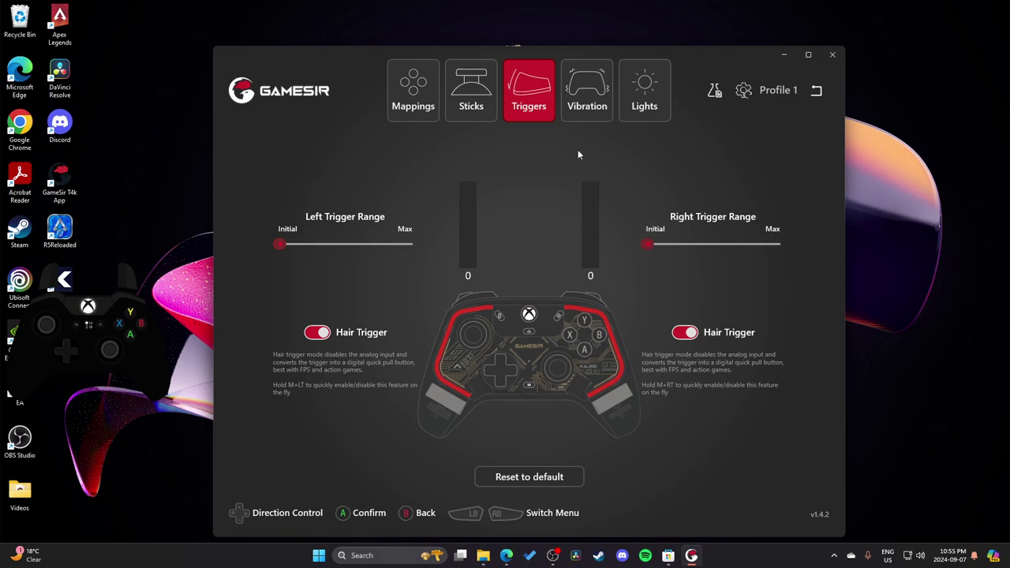
{"action": "left_click", "coordinate": [594, 116]}
{"action": "left_click", "coordinate": [529, 94]}
{"action": "left_click", "coordinate": [588, 95]}
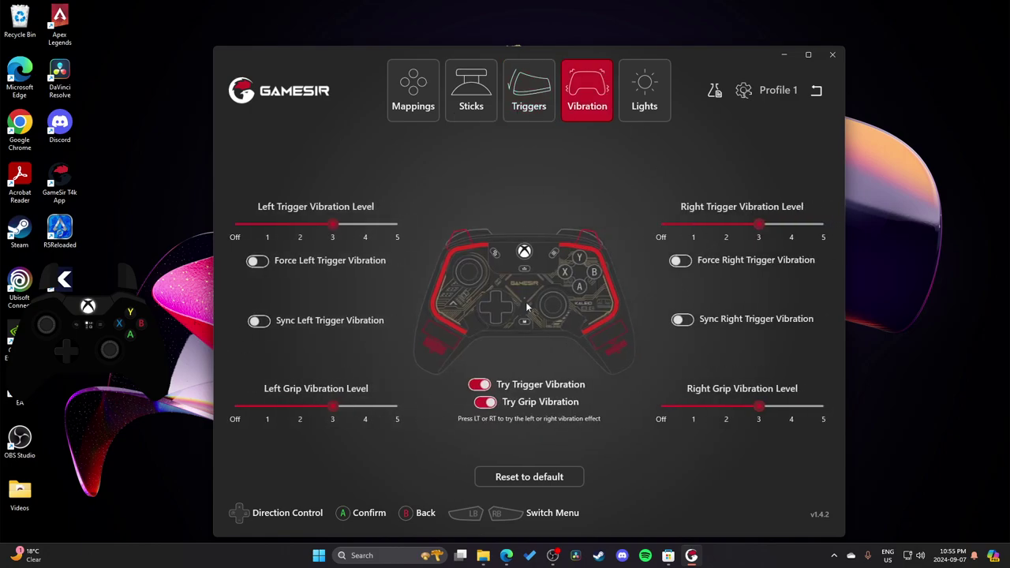
- Move on to the Lights settings
{"action": "left_click", "coordinate": [645, 95]}
{"action": "left_click", "coordinate": [587, 94]}
{"action": "left_click", "coordinate": [645, 95]}
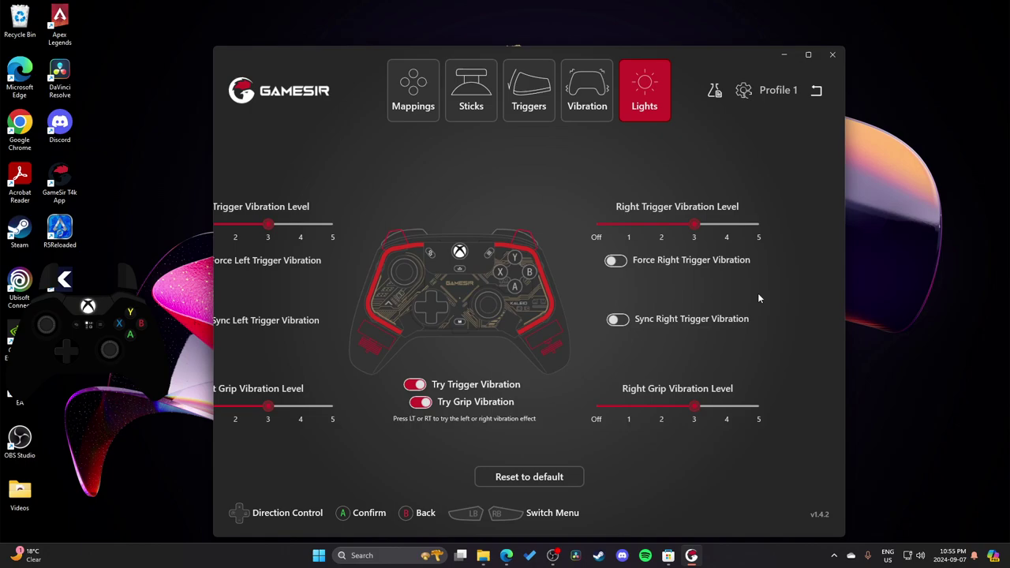